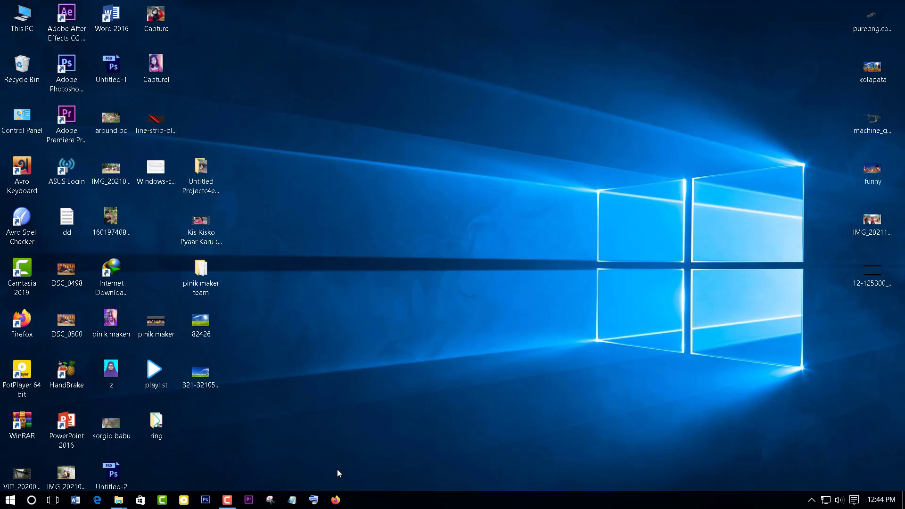
Step: Search the web for "rufuj" in Firefox and open the official Rufus site at rufus.ie
click(334, 503)
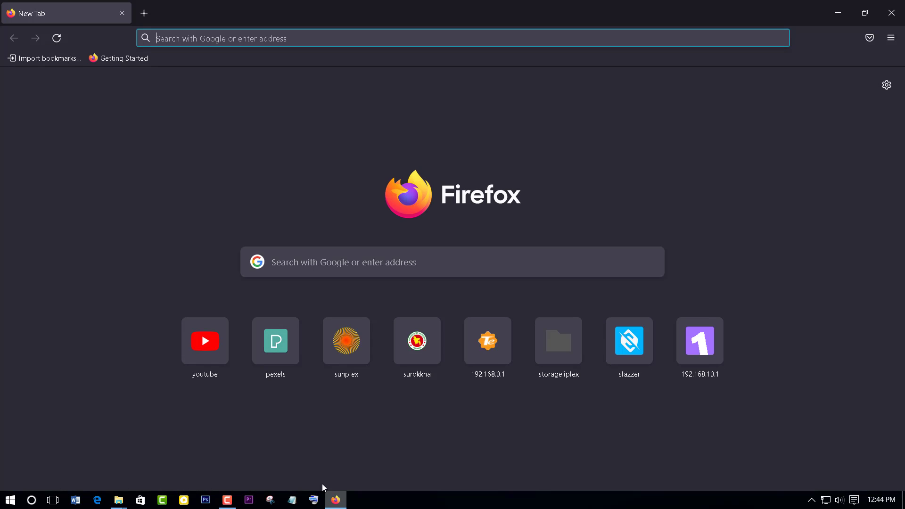
click(246, 39)
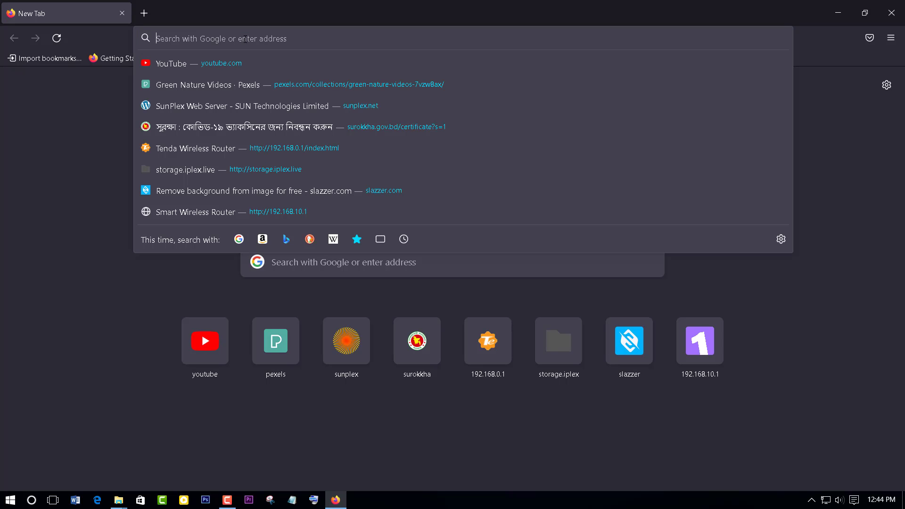
text(ru)
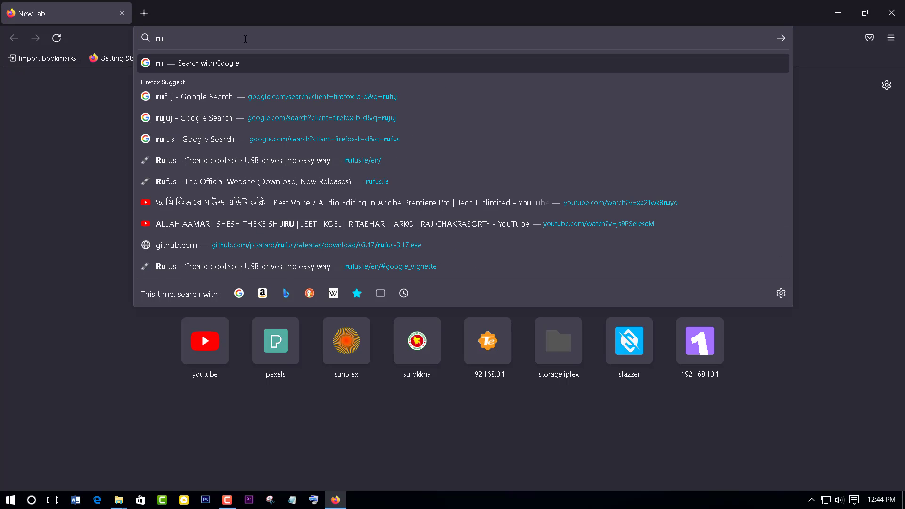
text(fuj)
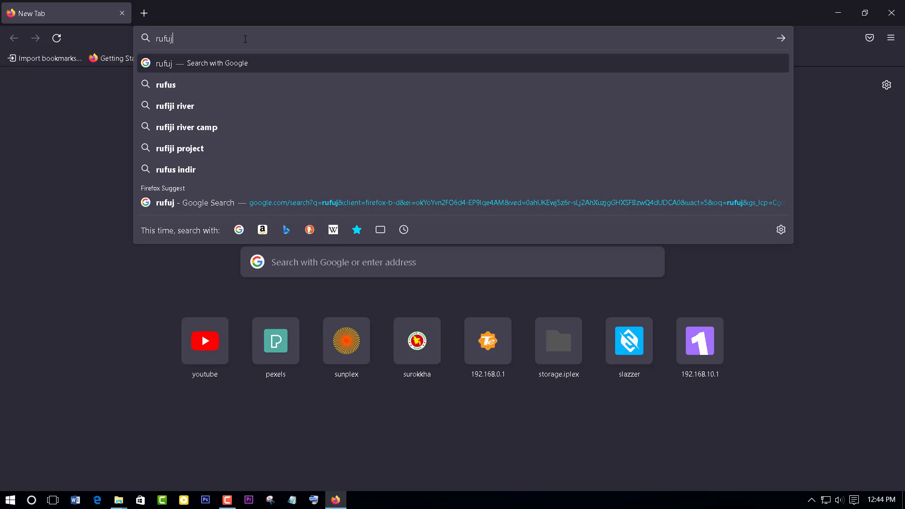
key(Return)
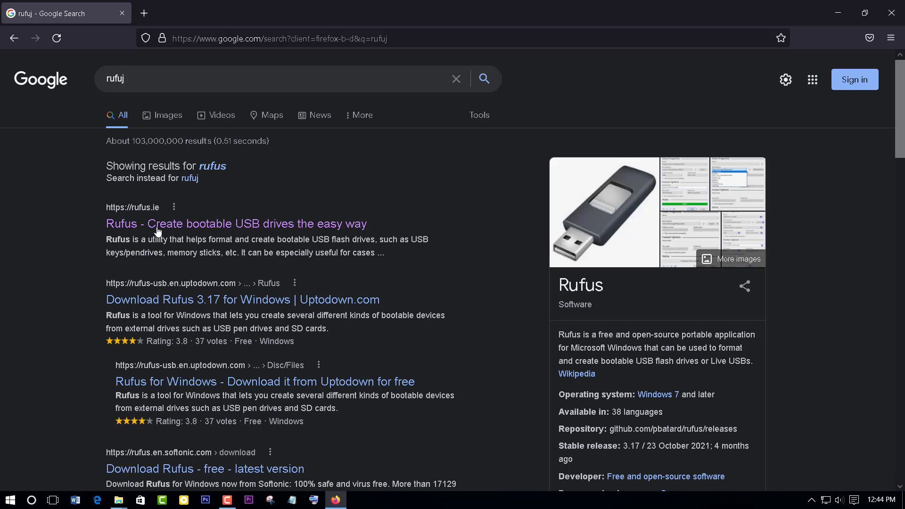
click(226, 224)
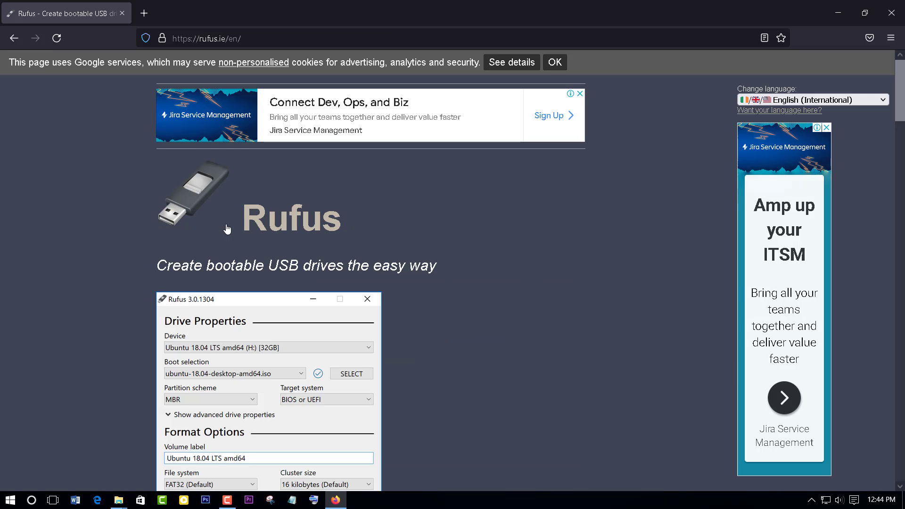
Step: Download Rufus 3.17 from the site's Download section, save the exe file, and minimize the browser
scroll(226, 226, down, 3)
scroll(225, 224, down, 8)
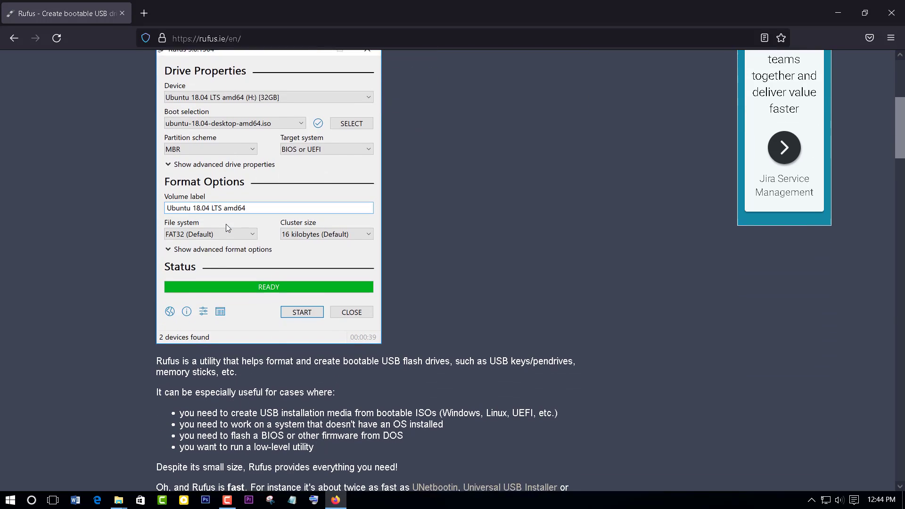
scroll(225, 224, down, 1)
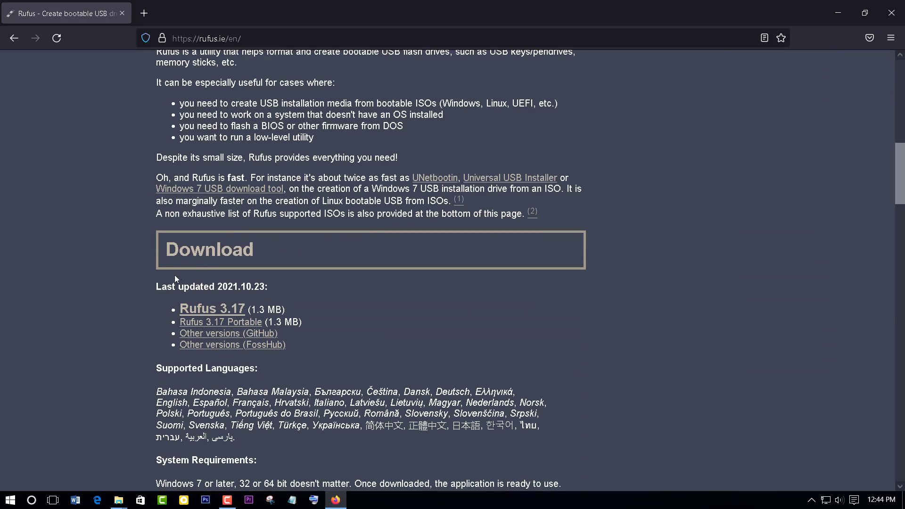
click(212, 314)
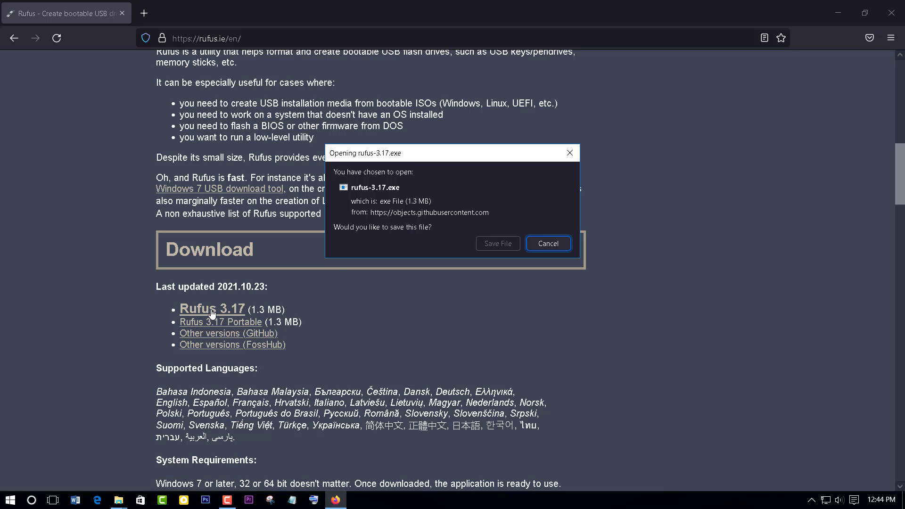
click(490, 245)
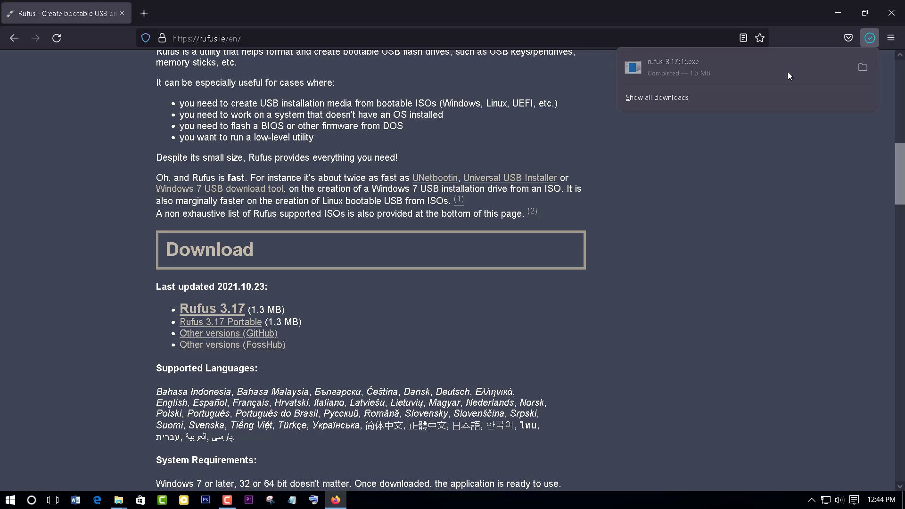
click(835, 19)
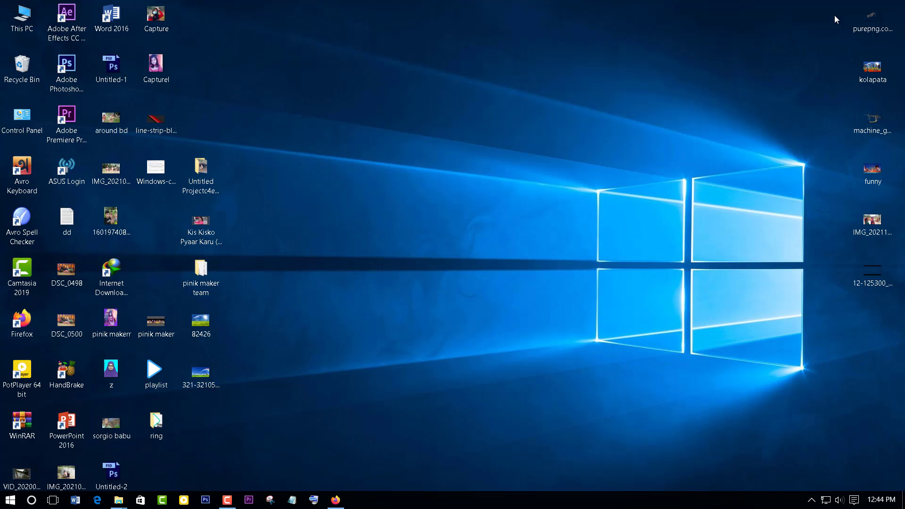
Step: Run rufus-3.17 from the Downloads folder in File Explorer, and minimize both the Rufus and folder windows
right_click(494, 77)
click(191, 49)
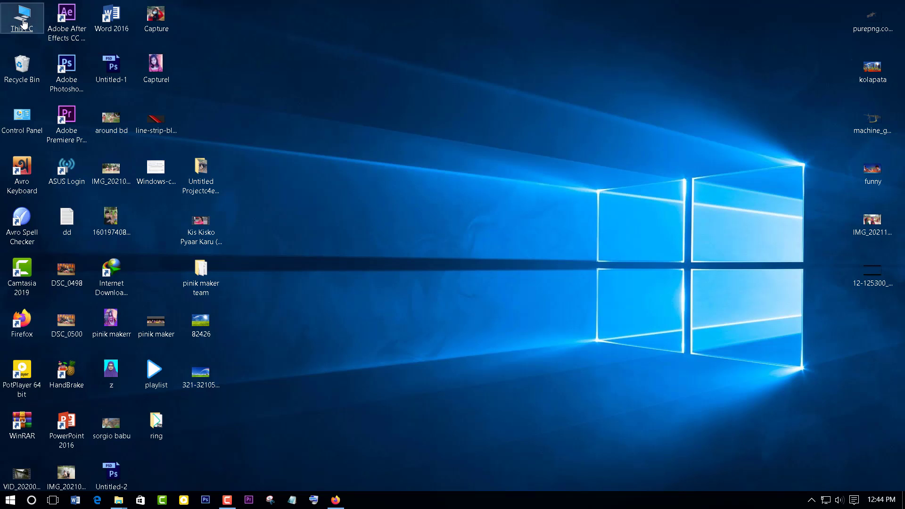
click(23, 23)
click(636, 148)
scroll(264, 242, down, 5)
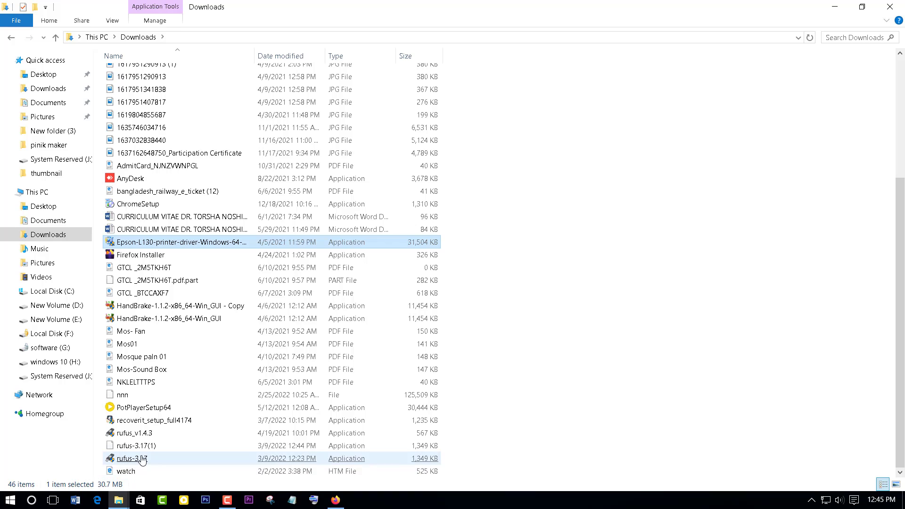
click(141, 459)
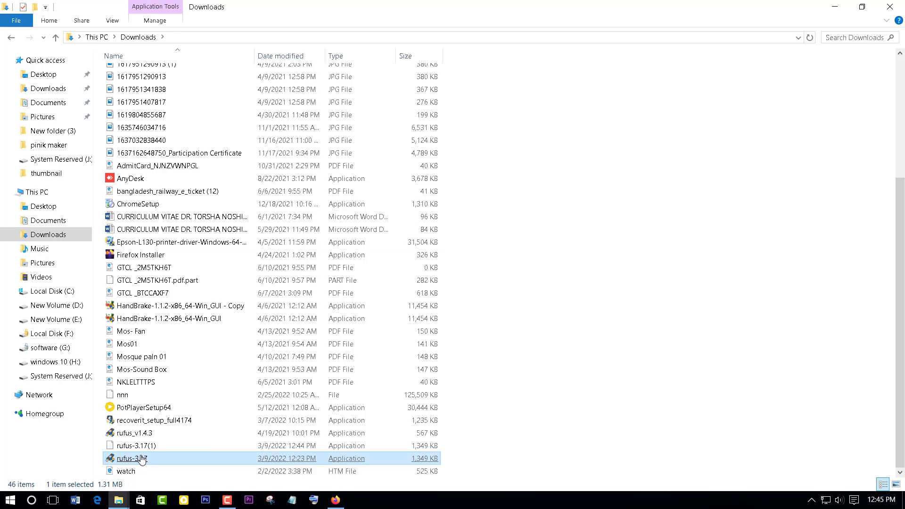
double_click(141, 459)
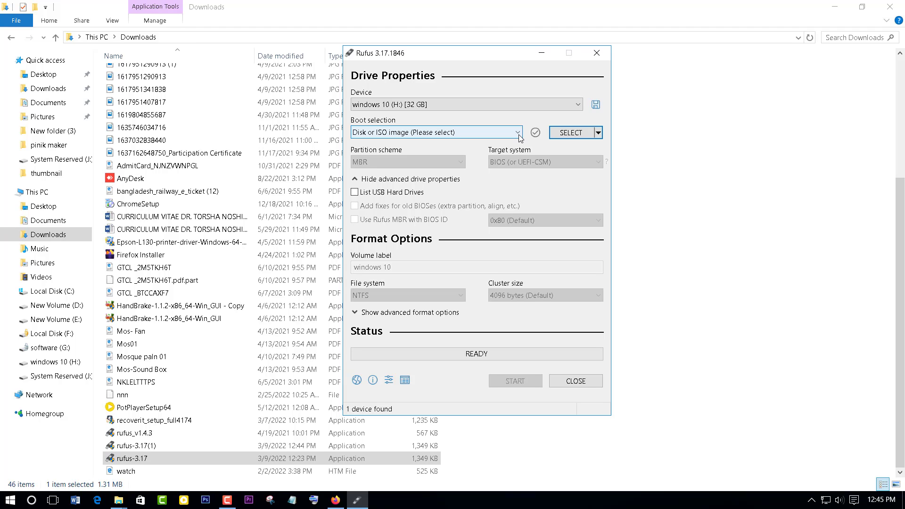
click(539, 54)
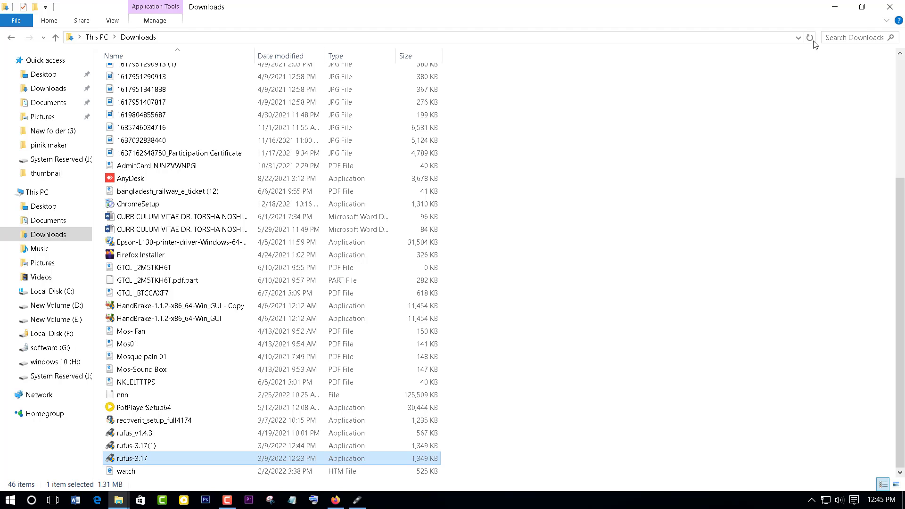
click(835, 7)
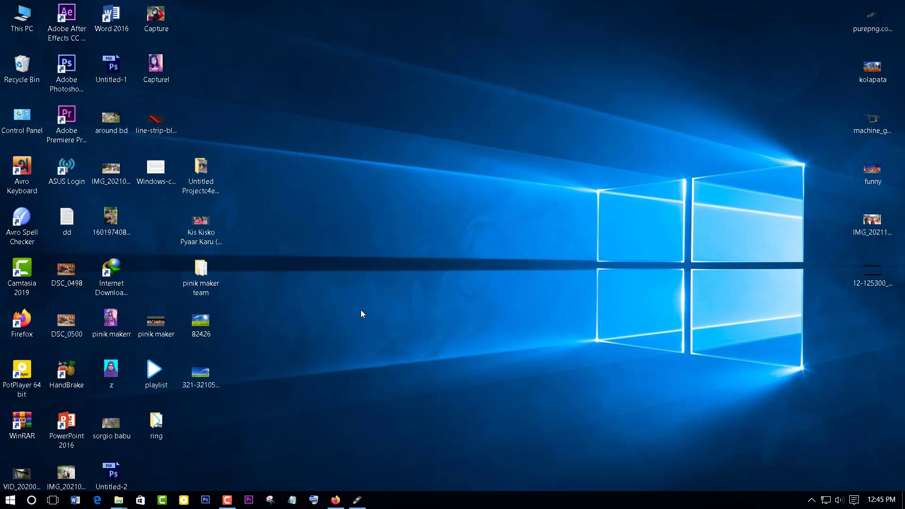
Step: Open Chrome through the ASUS Login shortcut, search for "windows 10 iso file download", and open Microsoft's Windows 10 download page
double_click(66, 169)
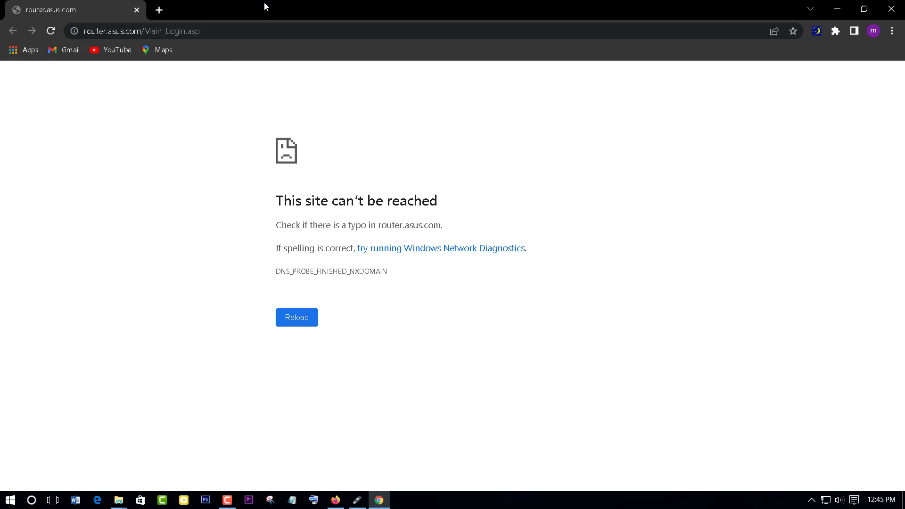
click(222, 33)
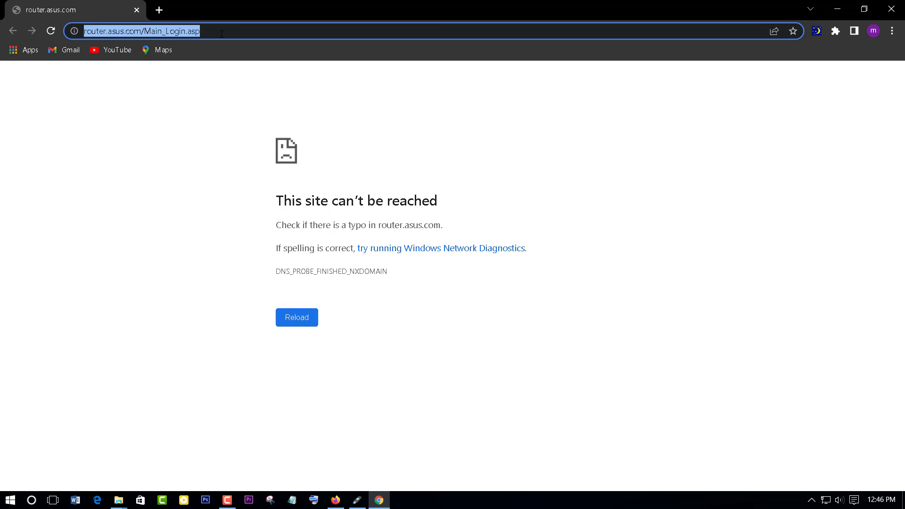
text(wi)
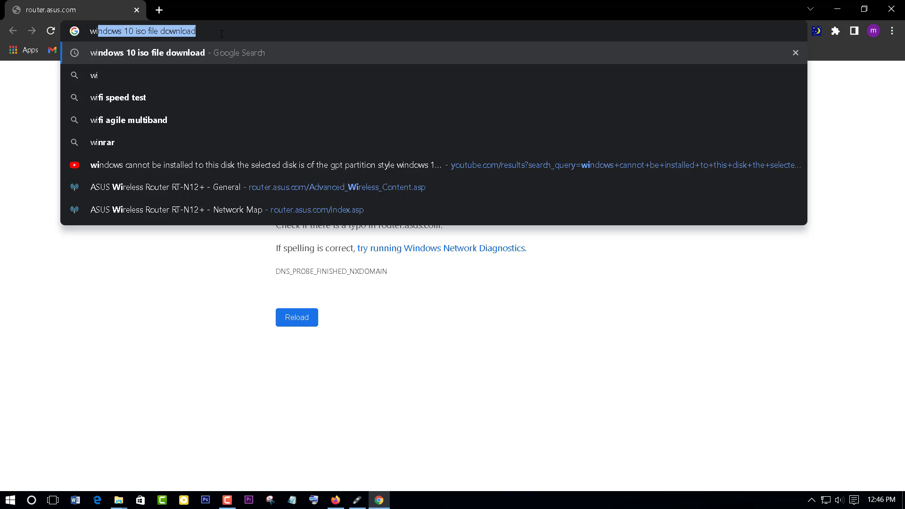
click(199, 53)
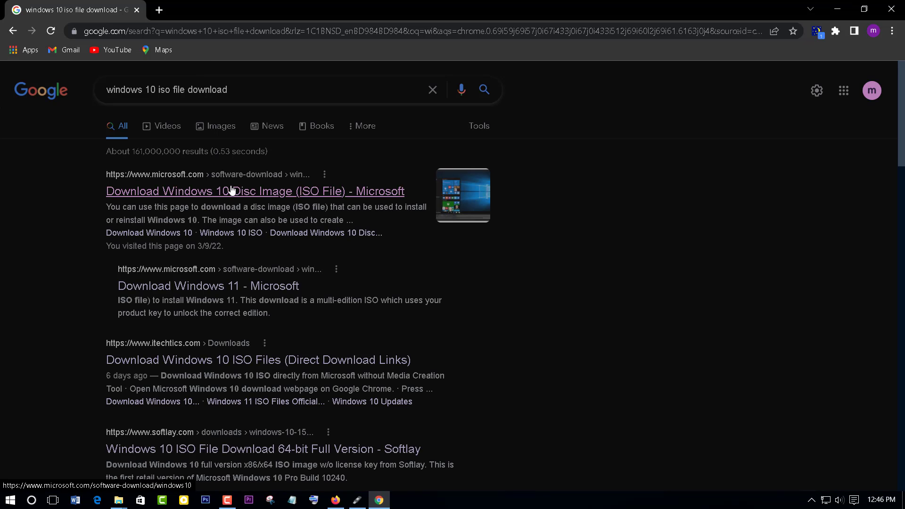
click(144, 195)
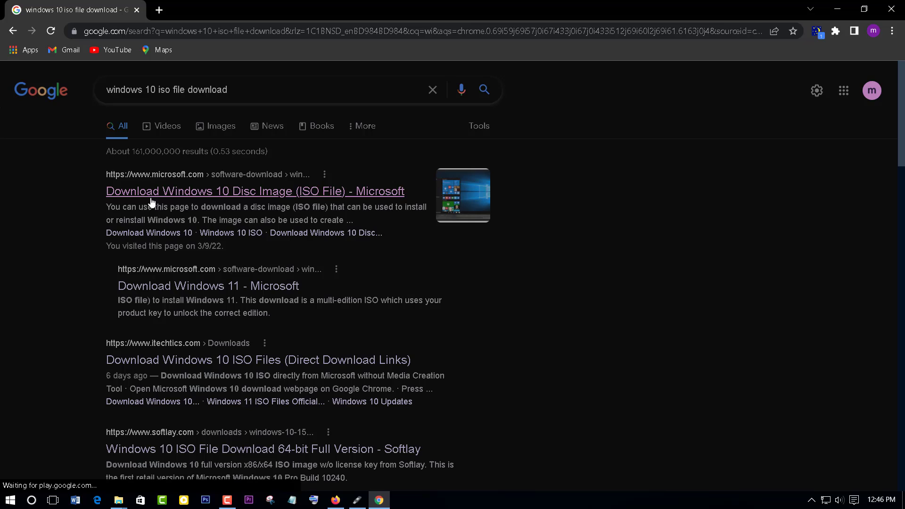
click(277, 197)
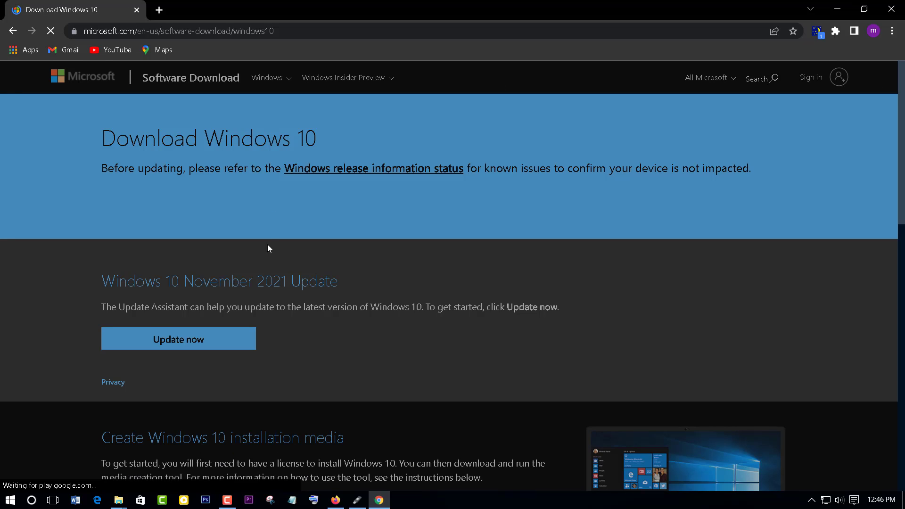
Step: Look over the Download Windows 10 page and open Chrome's developer tools on it
scroll(378, 299, down, 2)
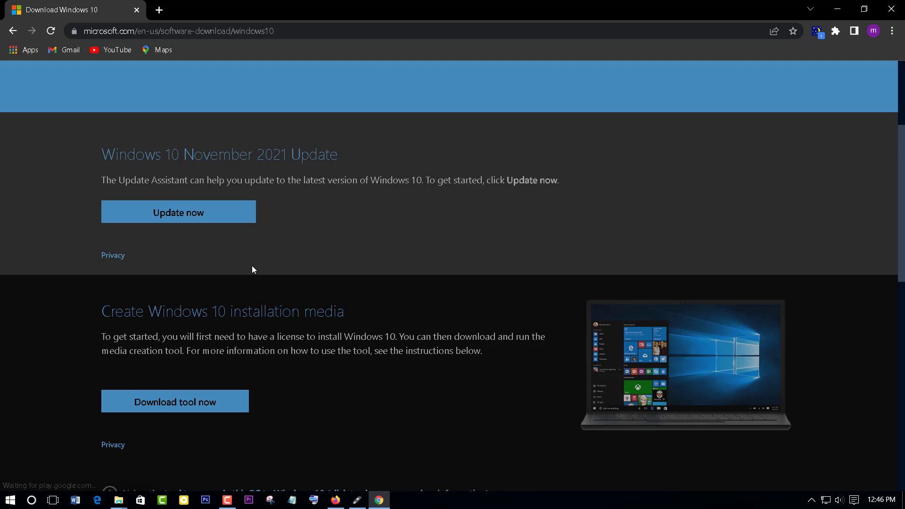
scroll(252, 265, down, 2)
scroll(301, 248, down, 2)
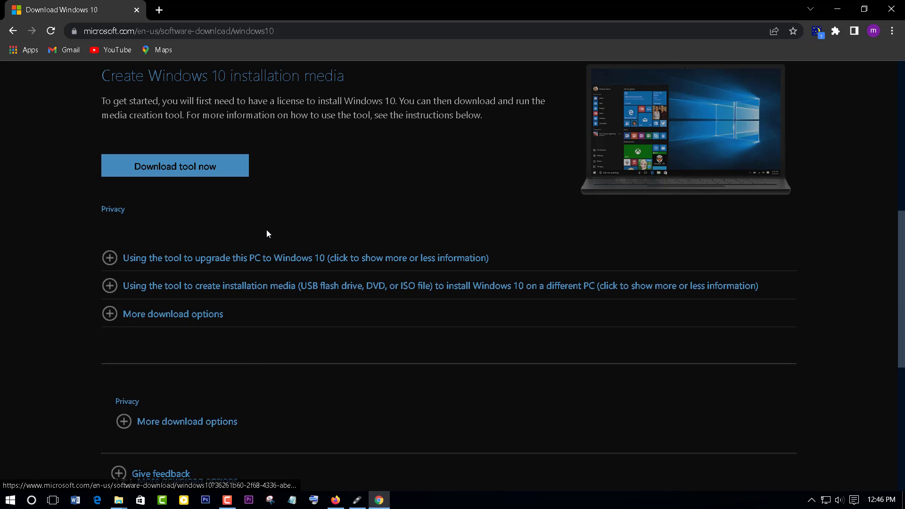
scroll(267, 231, up, 5)
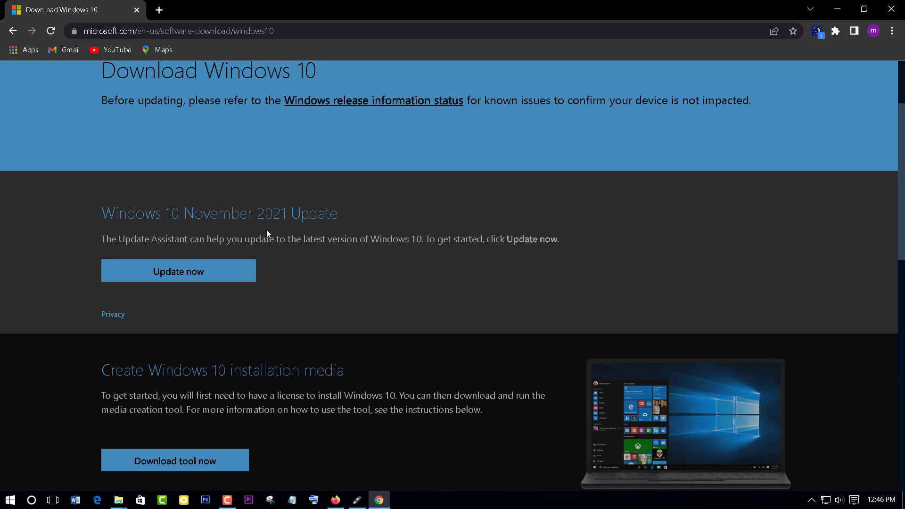
scroll(312, 212, up, 2)
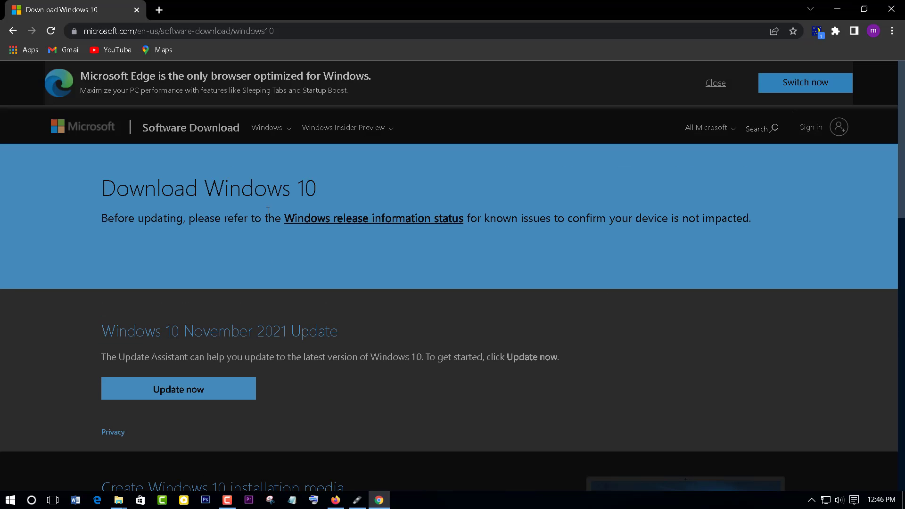
scroll(269, 213, down, 2)
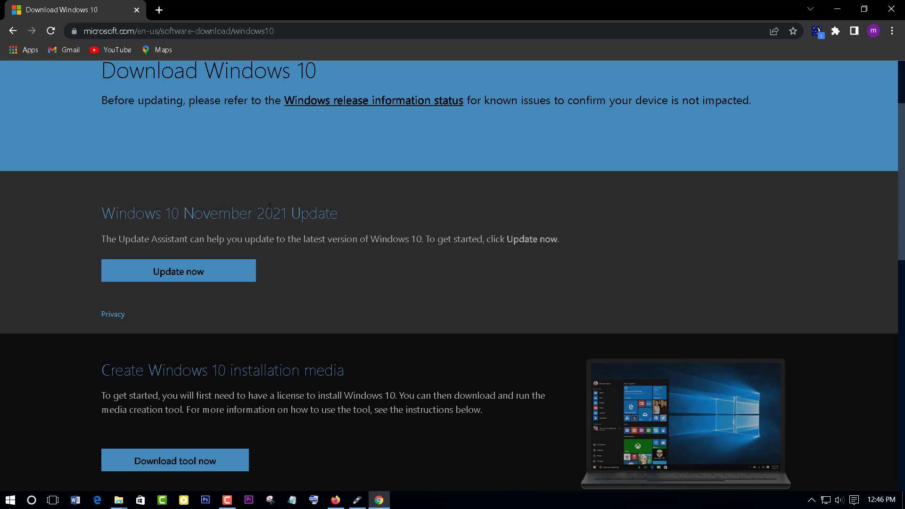
click(891, 34)
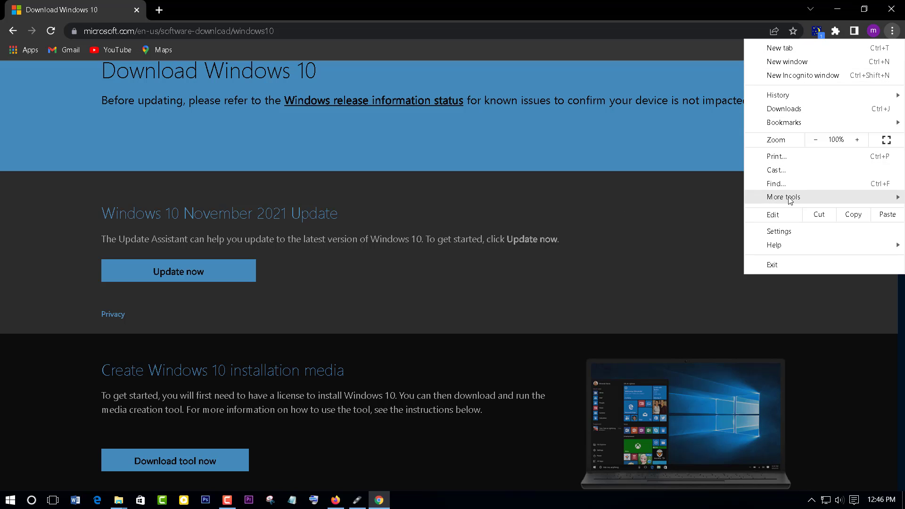
mouse_move(790, 201)
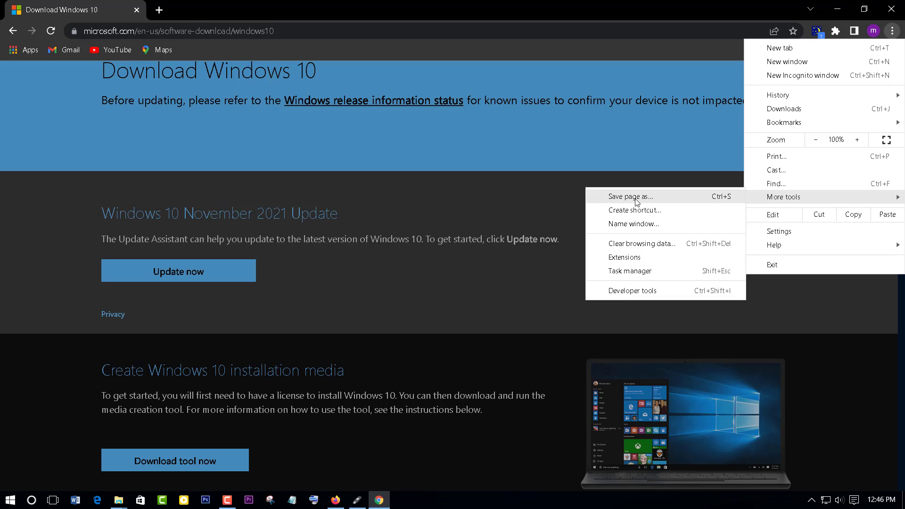
click(636, 293)
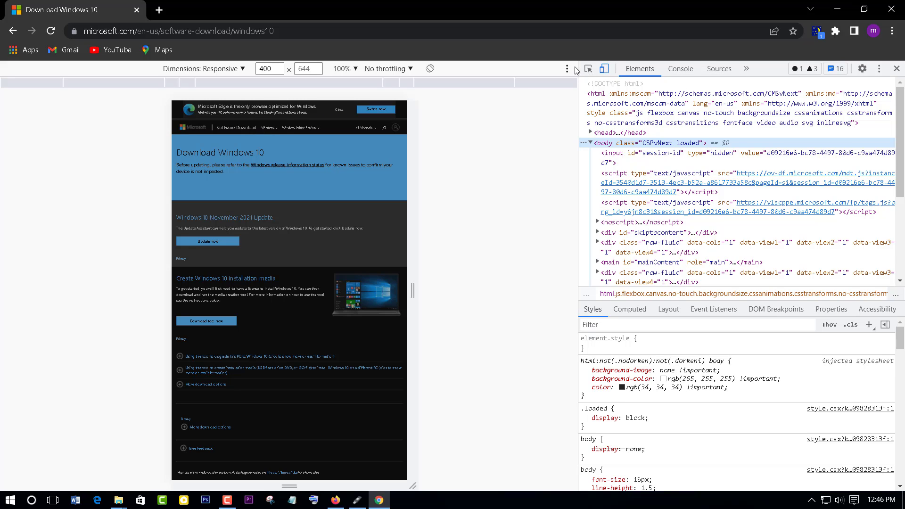
Step: Reload the page with responsive device emulation on to reach the Windows 10 Disc Image (ISO File) page, and close the developer tools
click(605, 70)
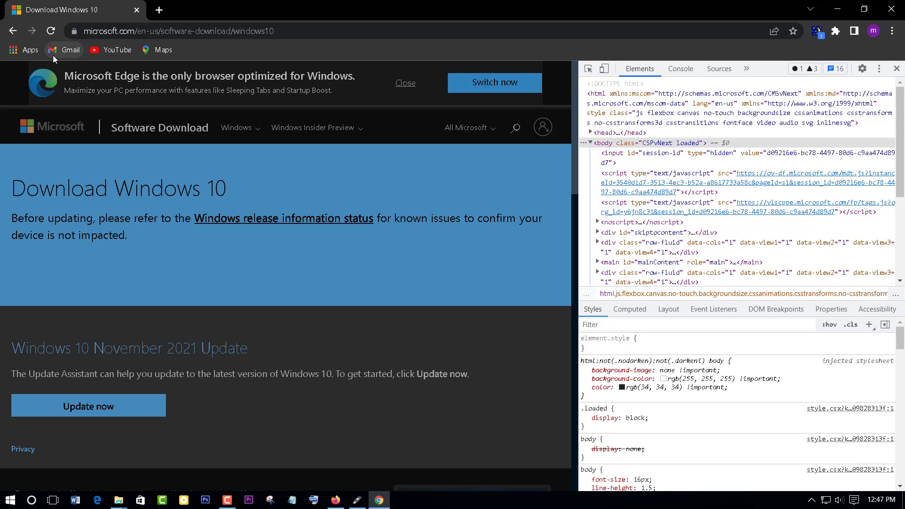
click(51, 31)
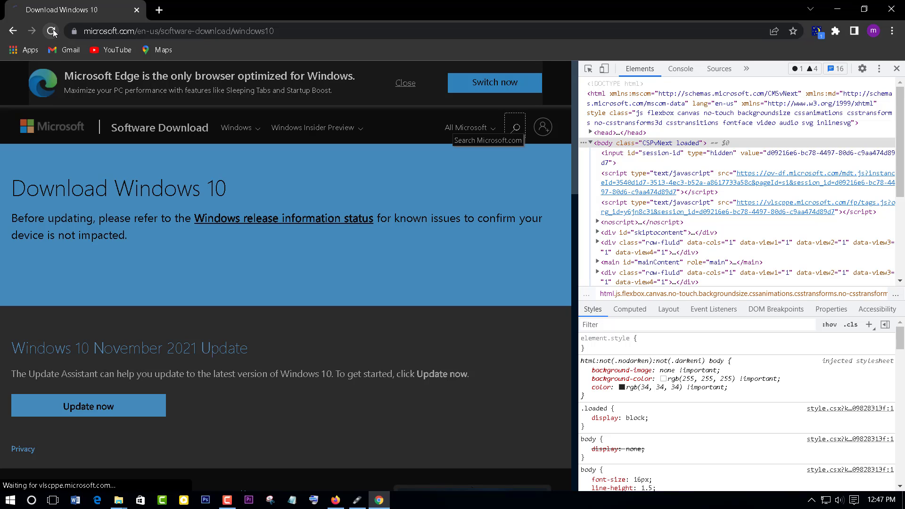
key(ctrl+shift+m)
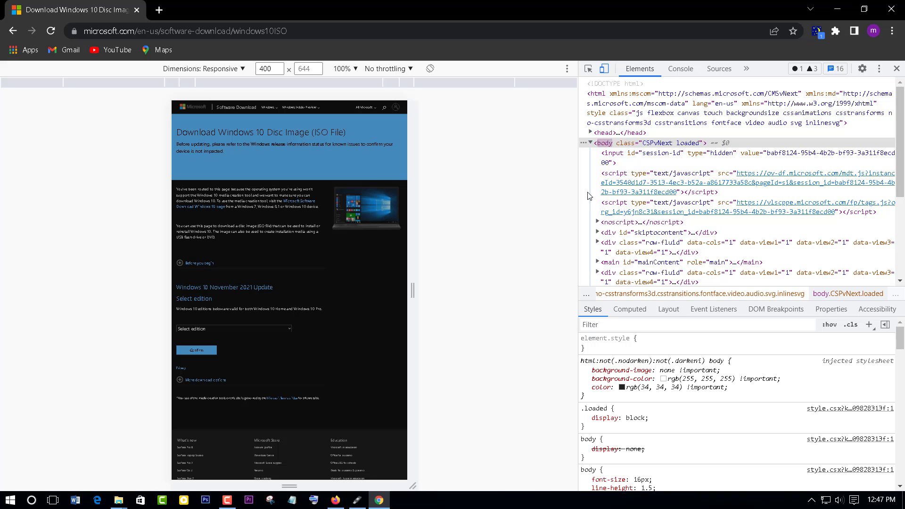
click(897, 71)
scroll(368, 315, down, 5)
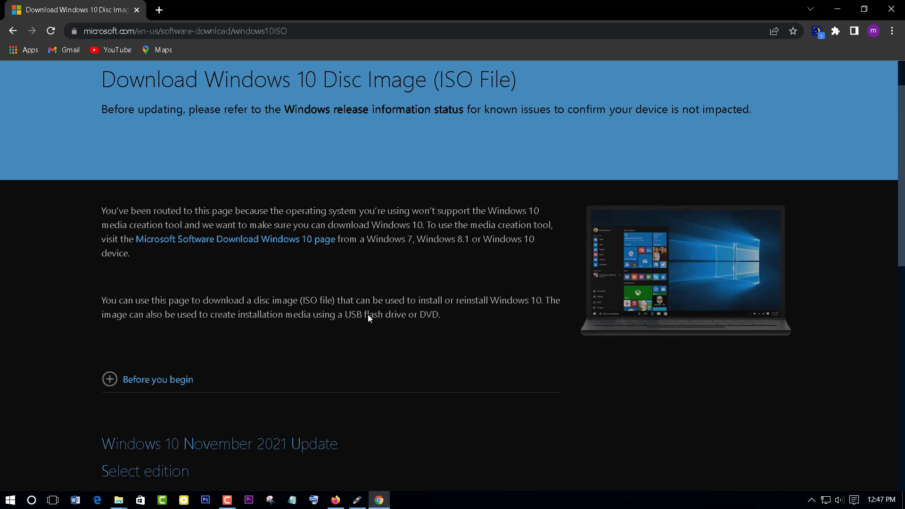
Step: Select Windows 10 (multi-edition ISO) as the edition and English as the product language, confirming each choice
scroll(368, 316, down, 1)
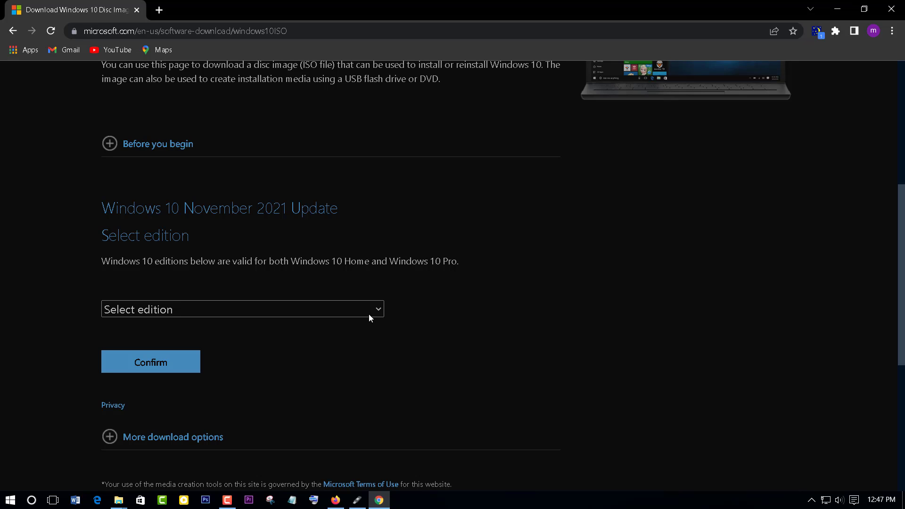
click(377, 314)
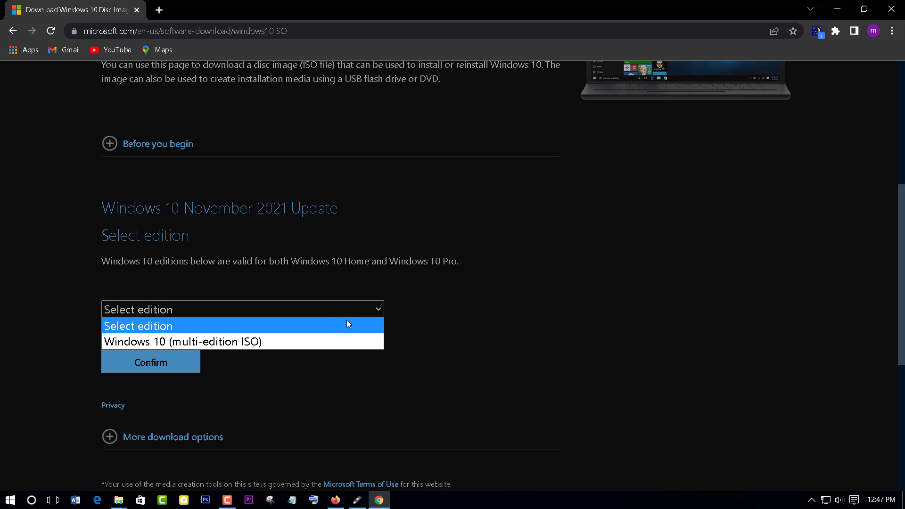
click(240, 346)
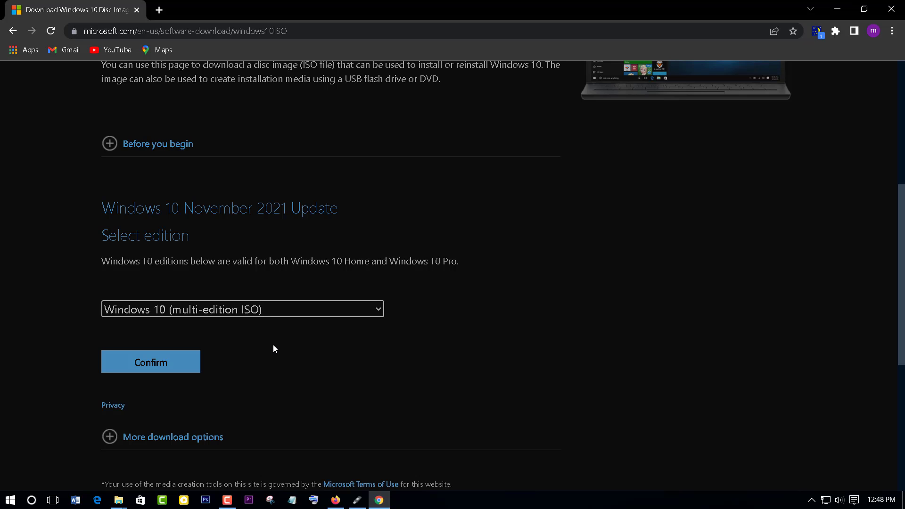
click(184, 366)
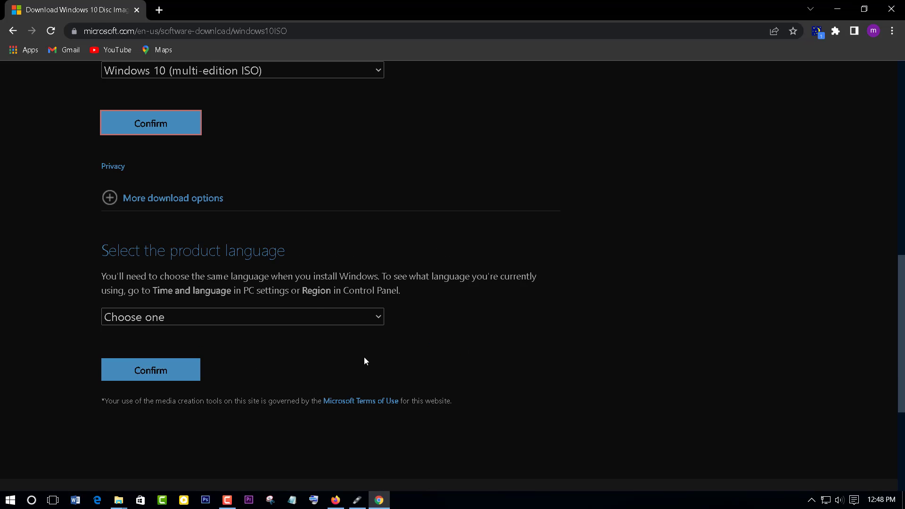
click(379, 318)
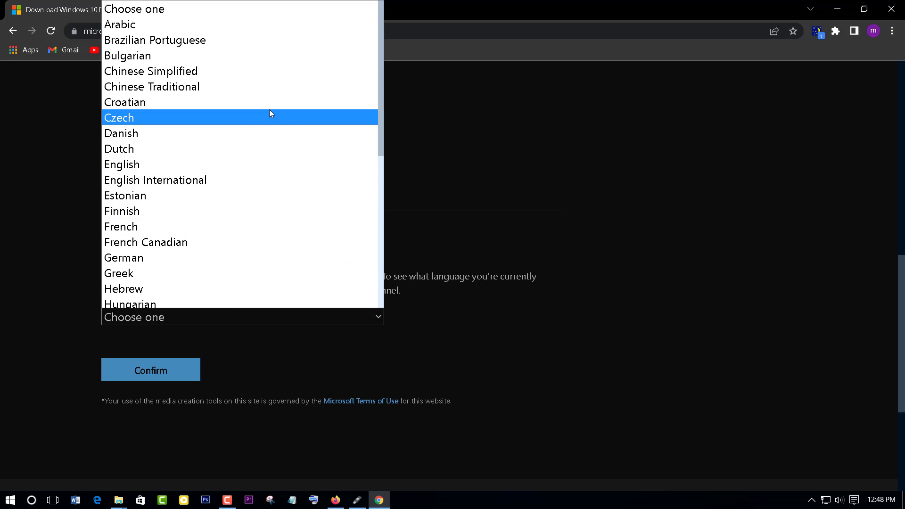
click(149, 165)
click(160, 372)
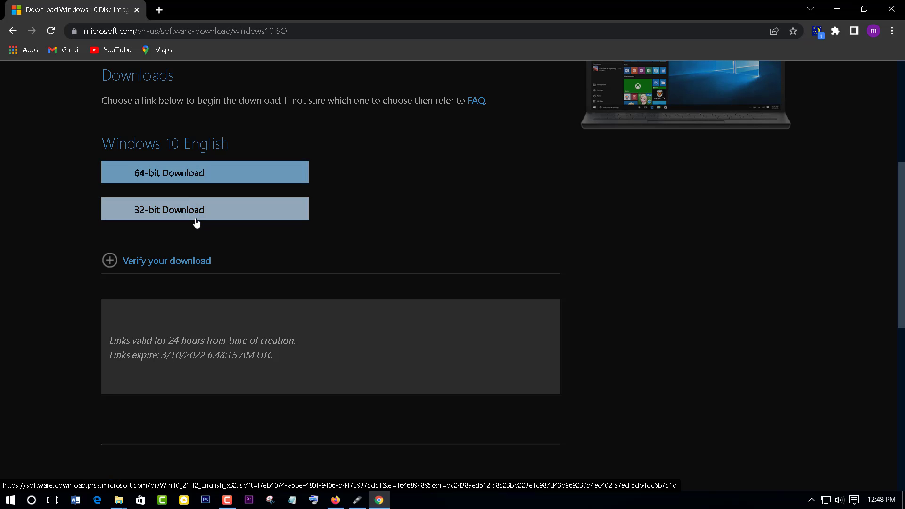
Step: Request the 64-bit Windows 10 English ISO, close the download dialog without starting the transfer, and minimize the browser
click(191, 171)
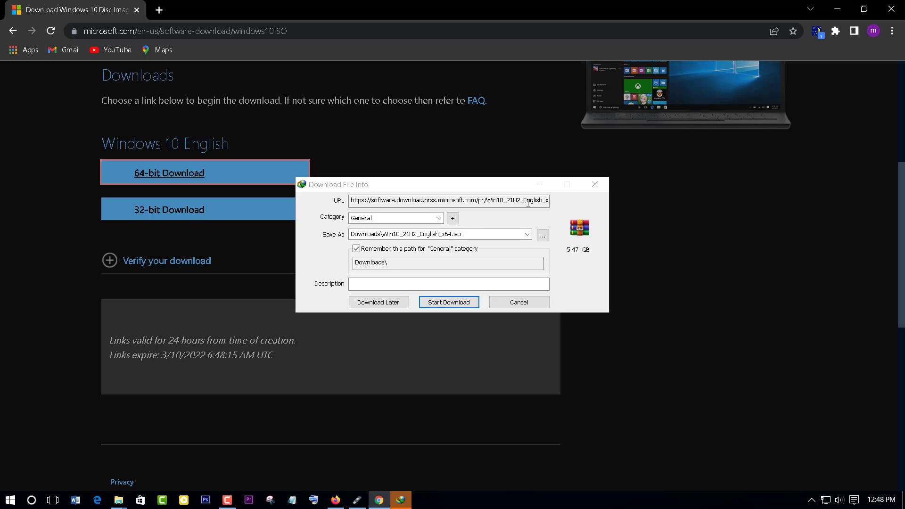
click(595, 184)
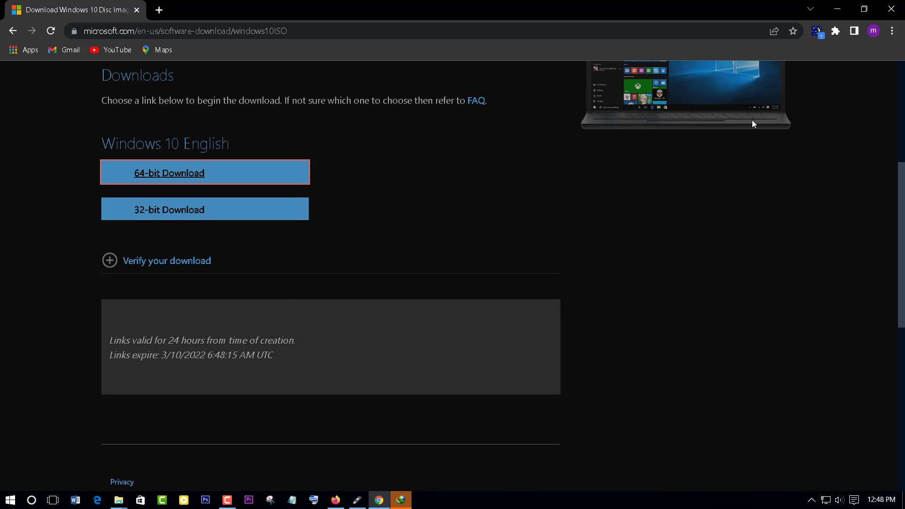
click(837, 8)
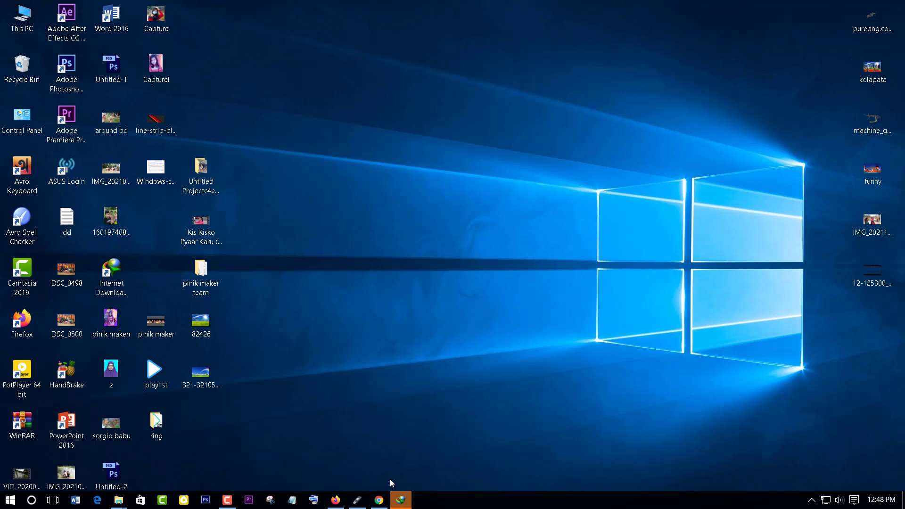
Step: Switch to Rufus and keep Disk or ISO image as the boot selection
click(358, 500)
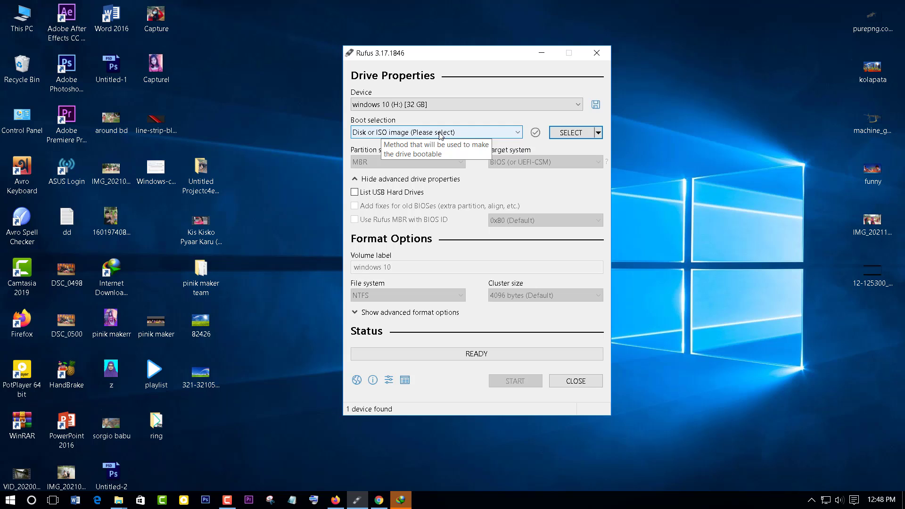
click(518, 133)
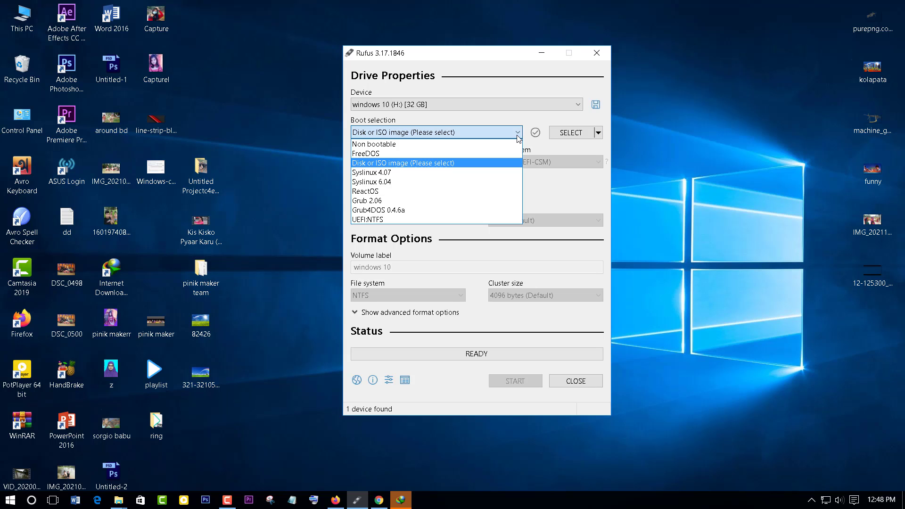
click(518, 134)
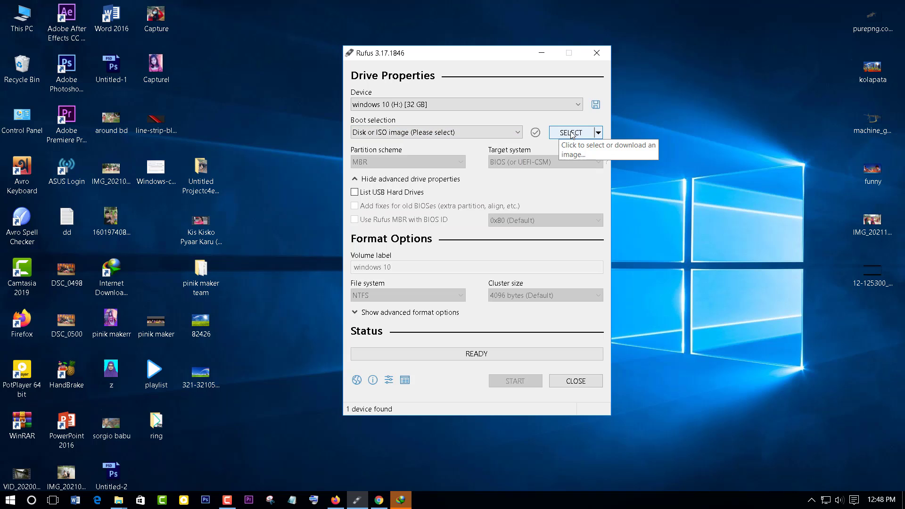
Step: Open the boot image file chooser and browse to the drives under This PC
click(572, 135)
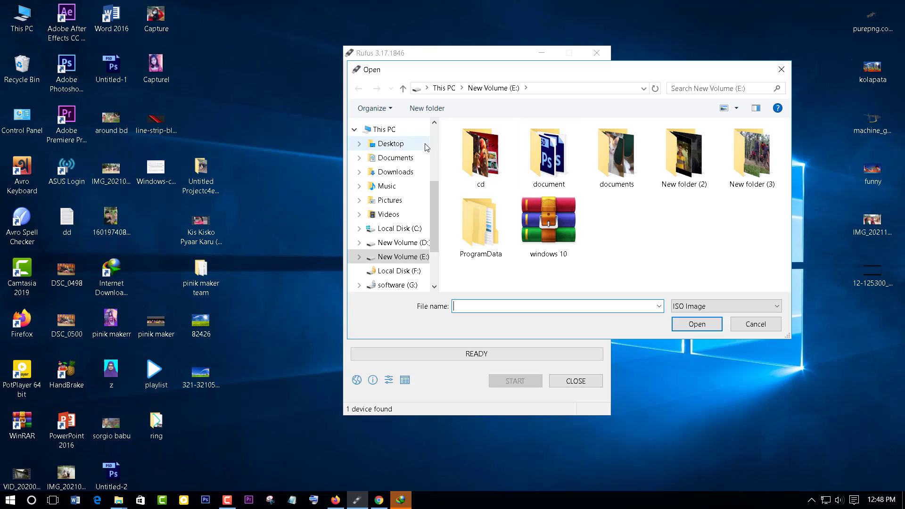
scroll(415, 198, down, 2)
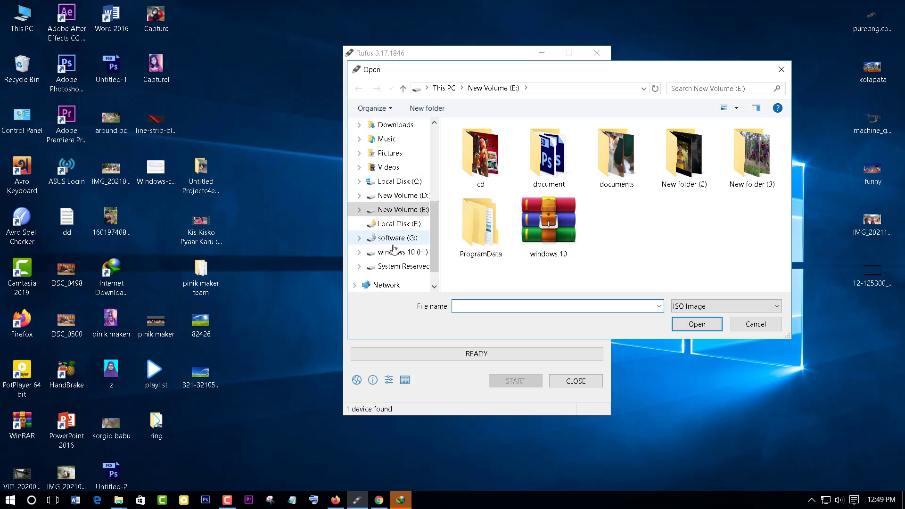
scroll(400, 237, up, 1)
scroll(400, 237, up, 2)
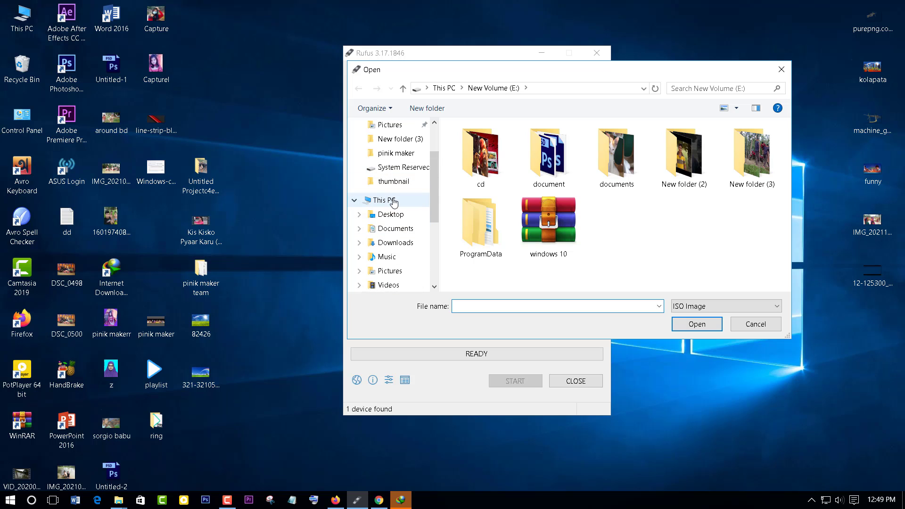
click(394, 200)
scroll(676, 227, down, 2)
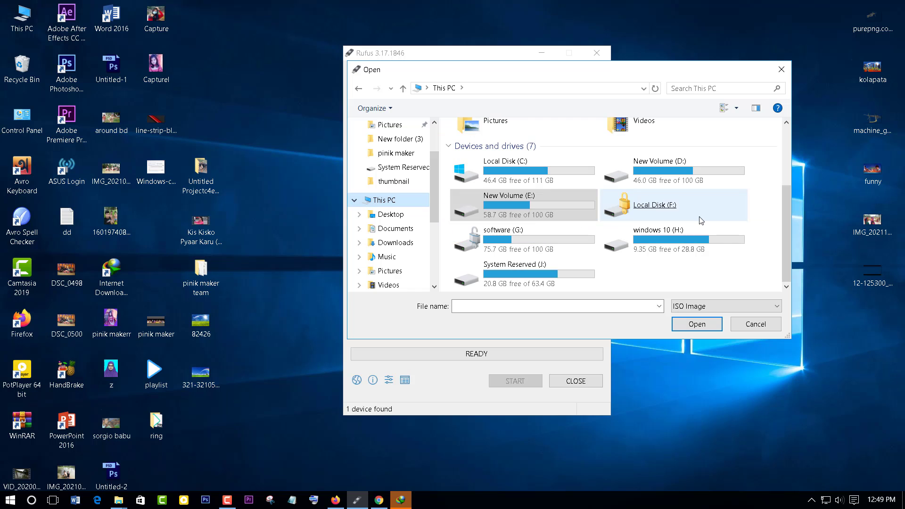
Step: Try to open the Local Disk (F:) drive in the file chooser
click(665, 213)
double_click(665, 213)
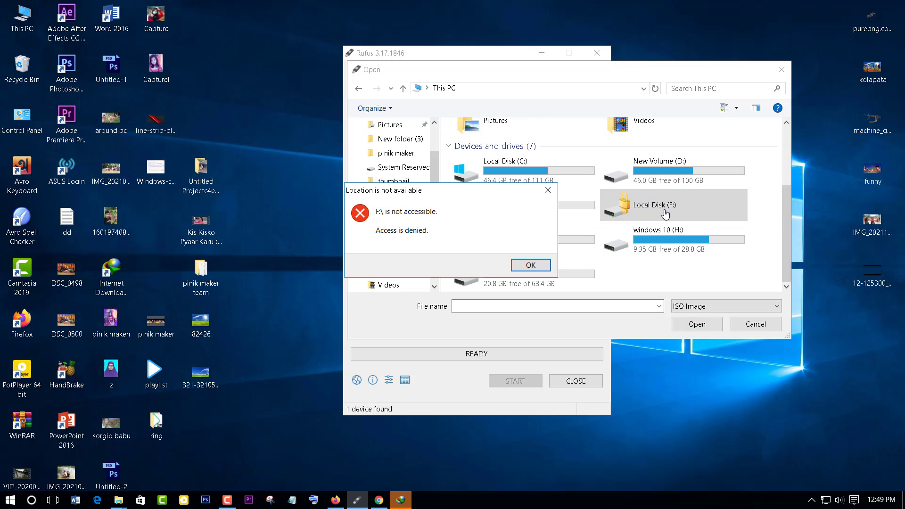
click(547, 191)
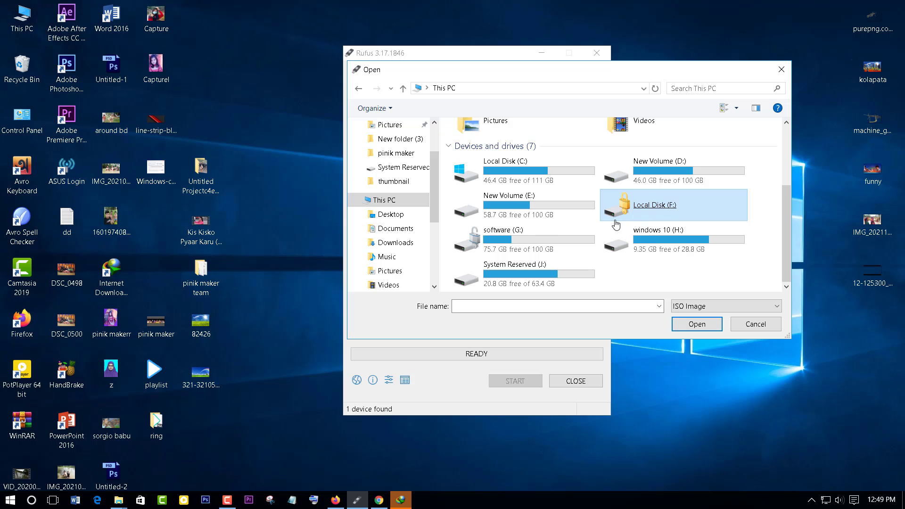
Step: Load the "win 10 pendrive" ISO from the software folder on the software (G:) drive as the boot image
double_click(503, 248)
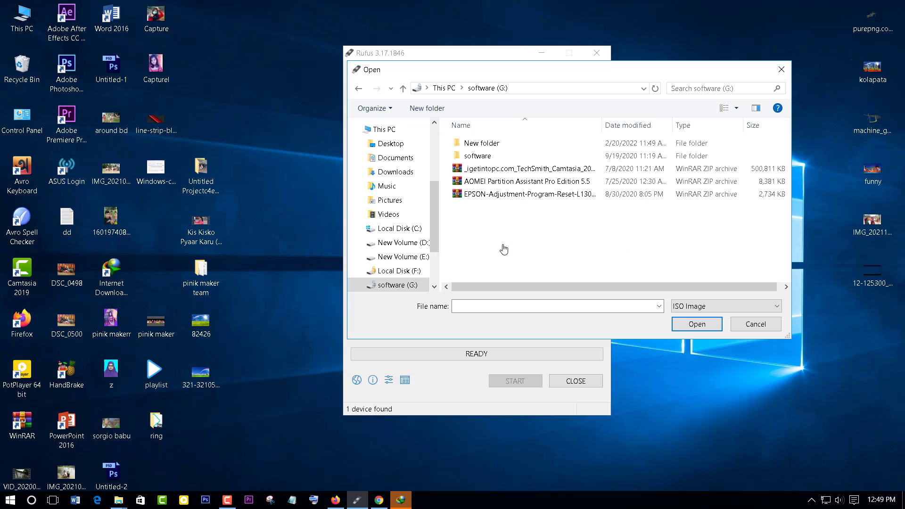
double_click(480, 157)
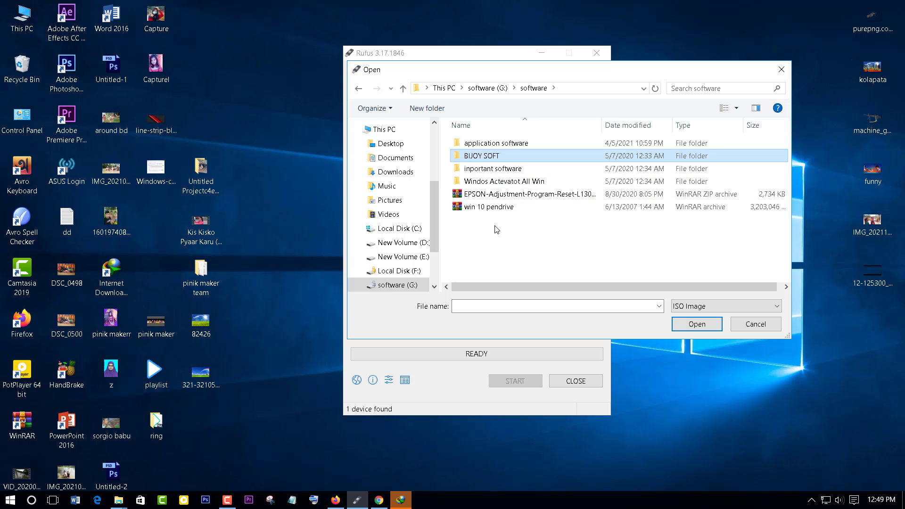
click(487, 159)
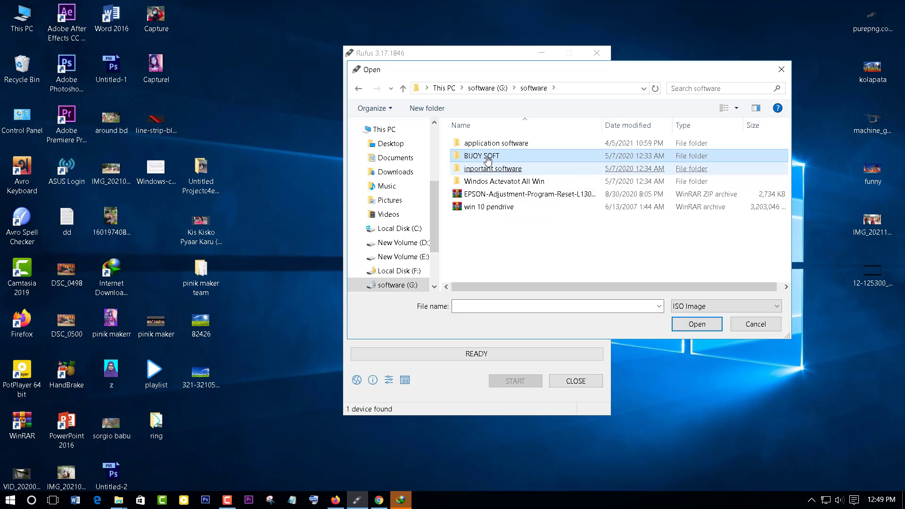
click(495, 211)
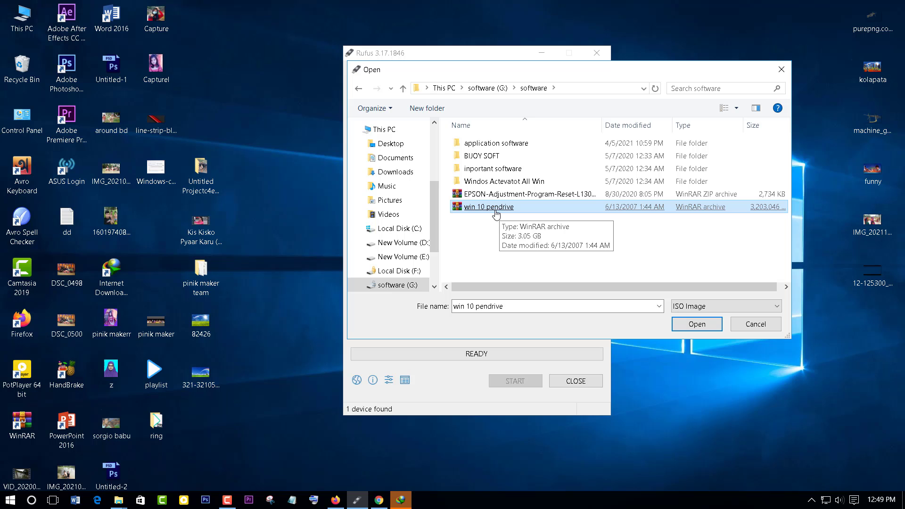
double_click(498, 208)
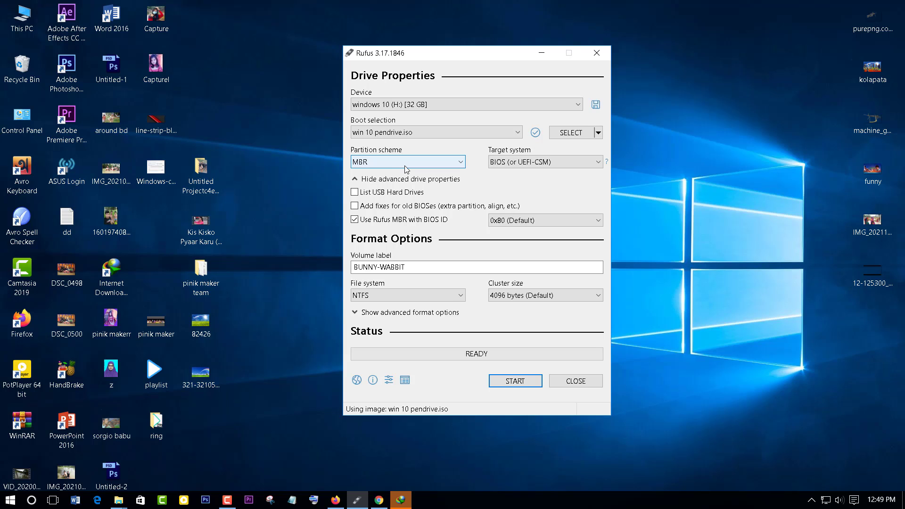
Step: Set the partition scheme to MBR and the target system to BIOS (or UEFI-CSM)
click(460, 164)
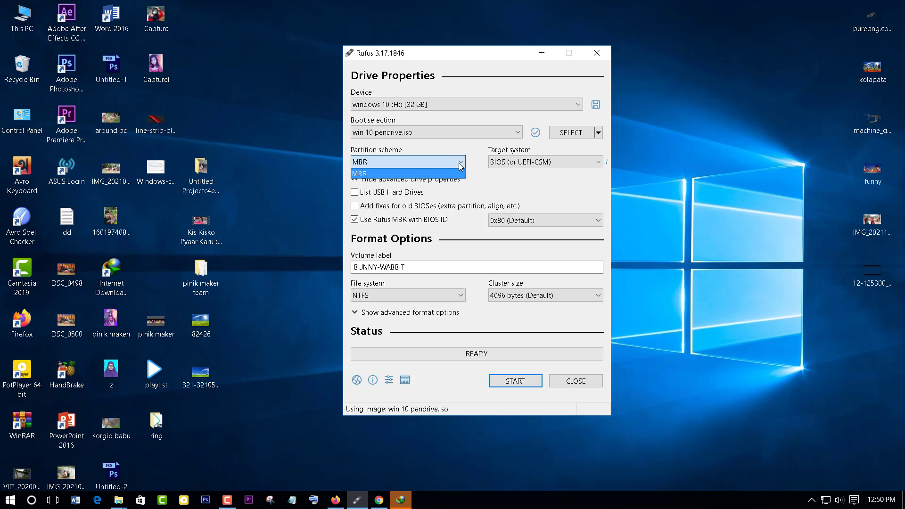
click(390, 174)
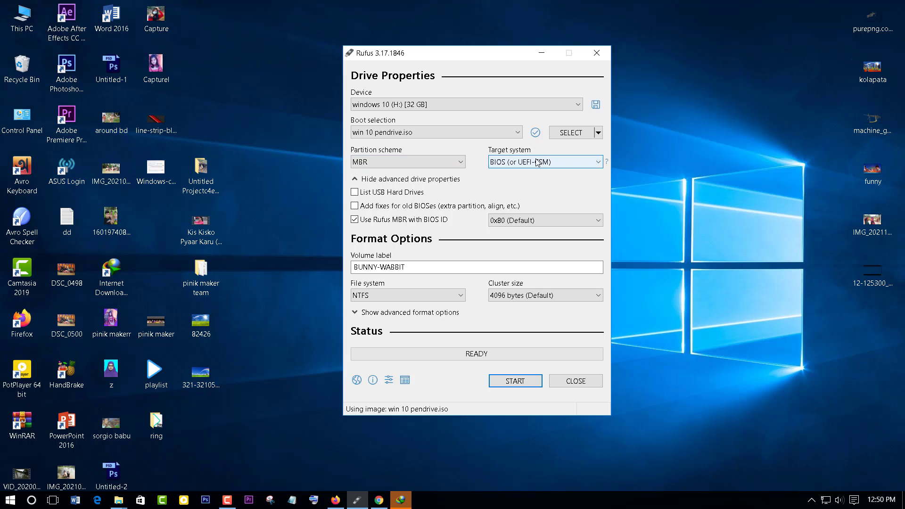
click(598, 163)
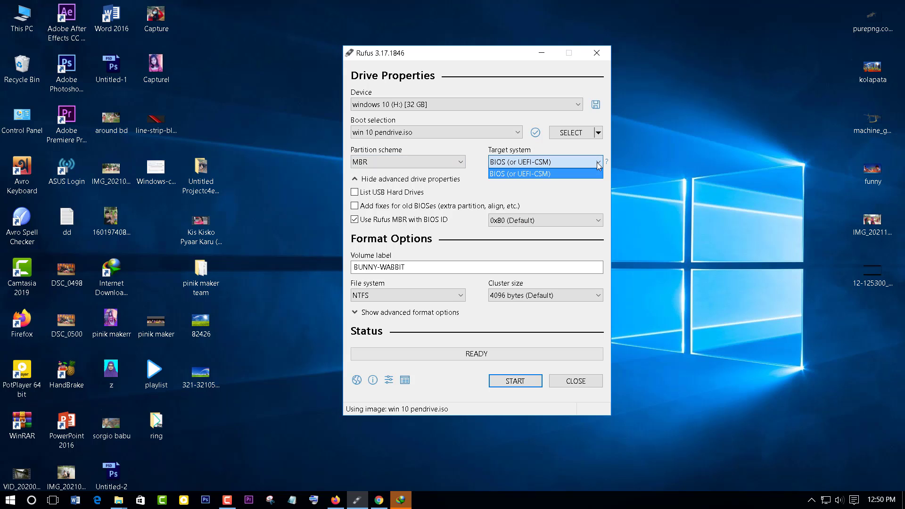
click(543, 174)
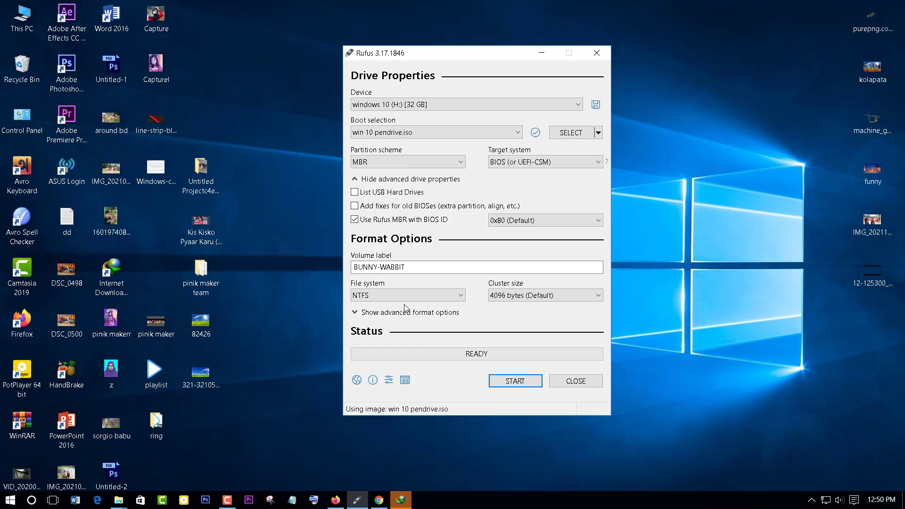
Step: Check the format options, keeping NTFS as the file system and 4096 bytes (Default) as the cluster size
click(461, 296)
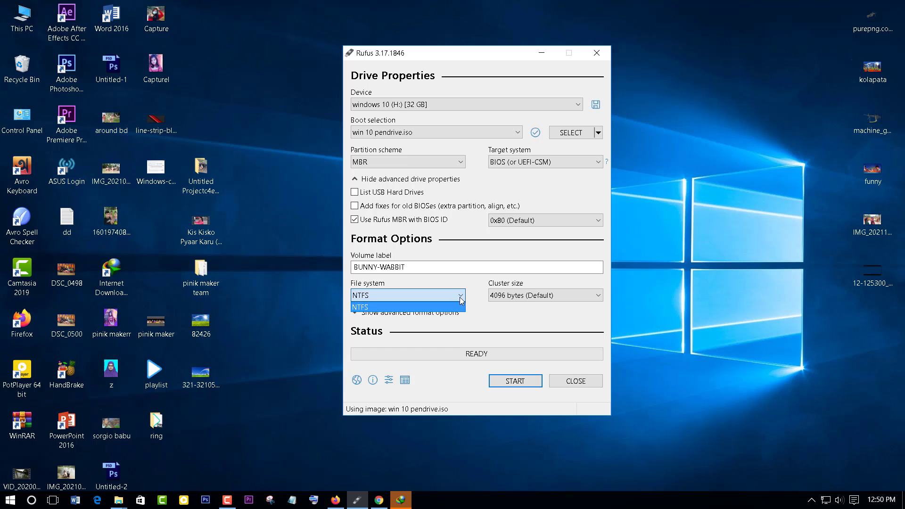
click(460, 298)
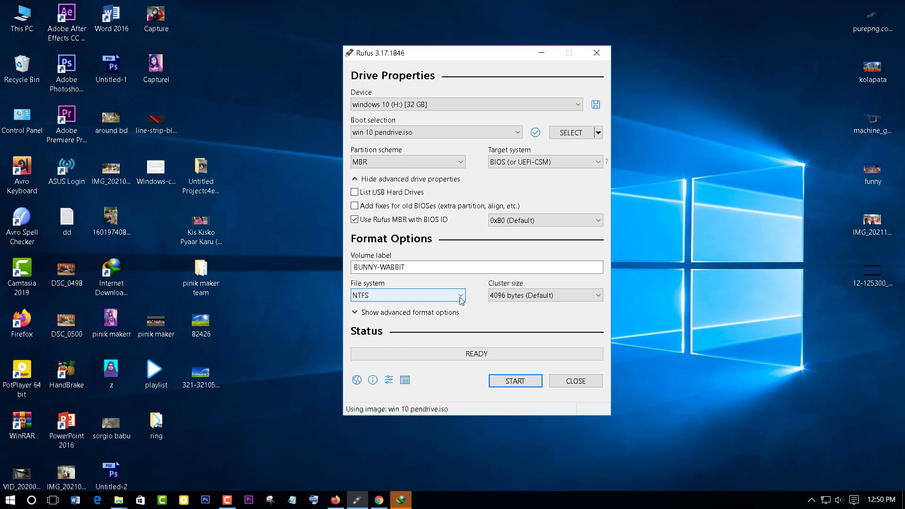
click(595, 296)
click(595, 297)
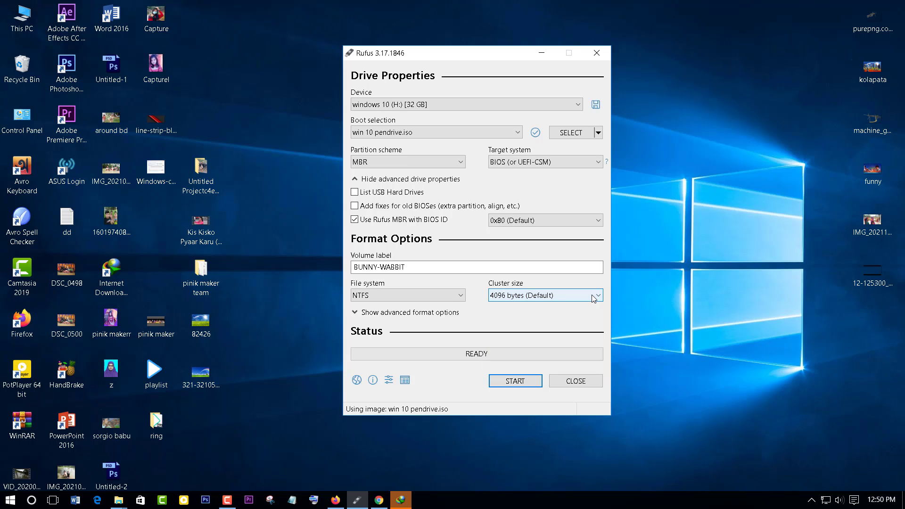